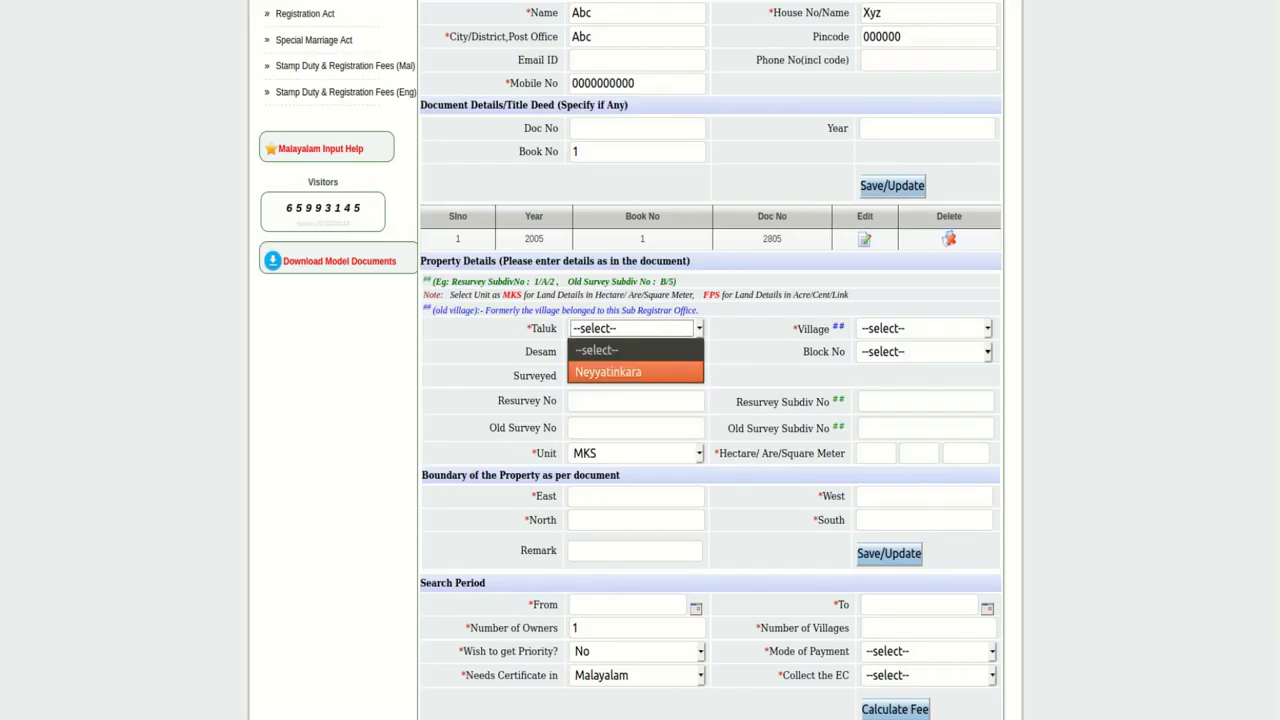
Step: Select taluk Neyyatinkara, village Chengal and block number 043 for the property
{"action": "left_click", "coordinate": [634, 369]}
{"action": "left_click", "coordinate": [922, 328]}
{"action": "left_click", "coordinate": [885, 369]}
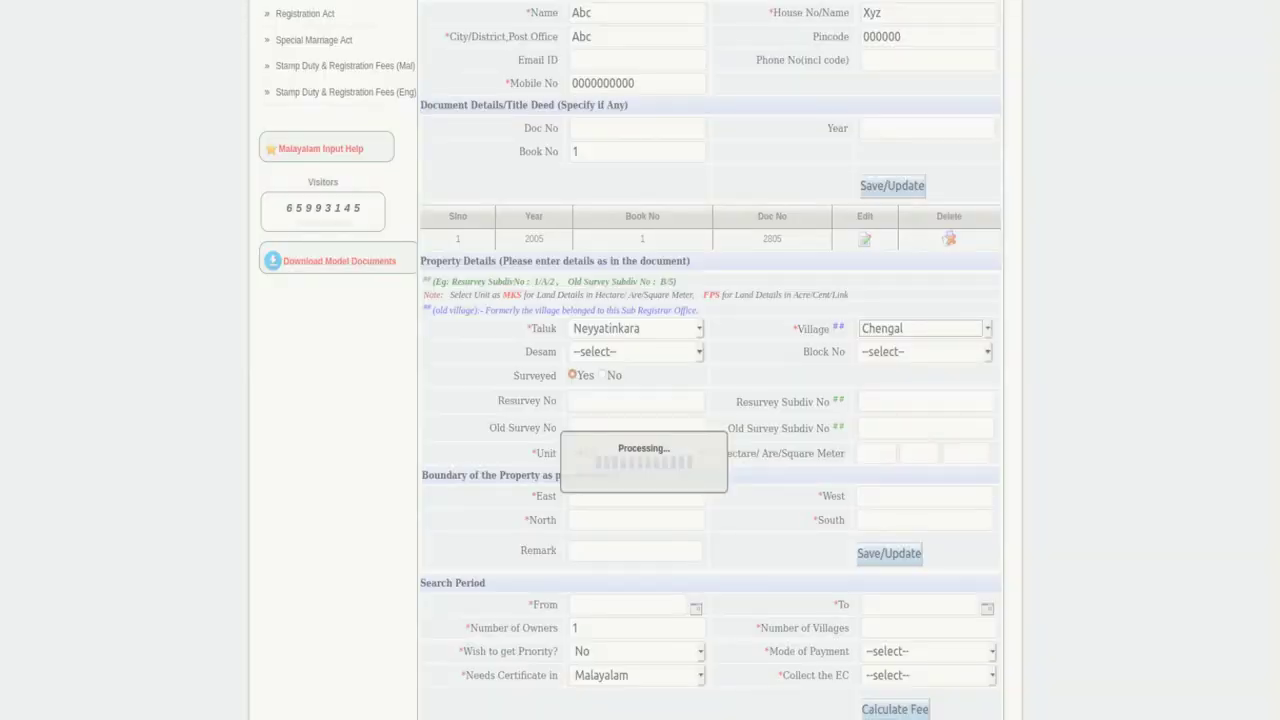
{"action": "left_click", "coordinate": [634, 351]}
{"action": "left_click", "coordinate": [635, 374]}
{"action": "left_click", "coordinate": [924, 351]}
{"action": "left_click", "coordinate": [880, 394]}
{"action": "scroll", "coordinate": [710, 400], "scroll_direction": "down", "scroll_amount": 1}
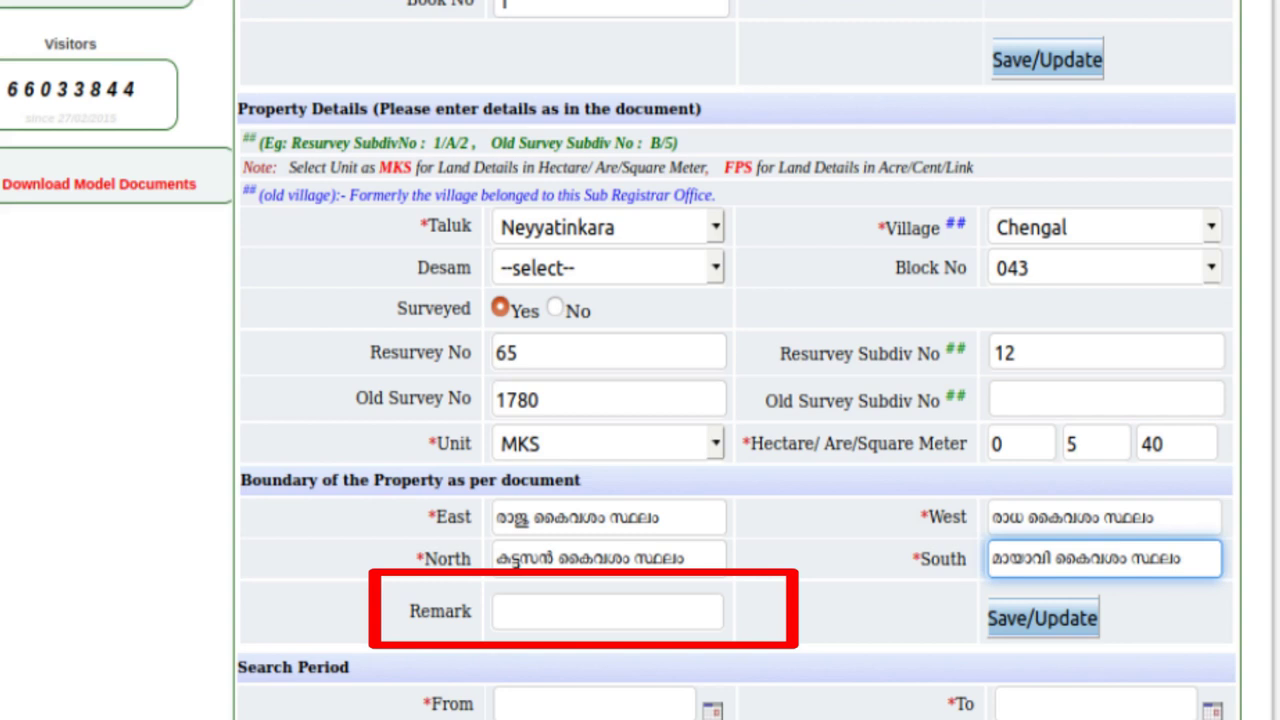
Step: Enter remark LRA/1205/08 and save the Chengal property row
{"action": "key", "text": "Tab"}
{"action": "type", "text": "LRA/1205/08"}
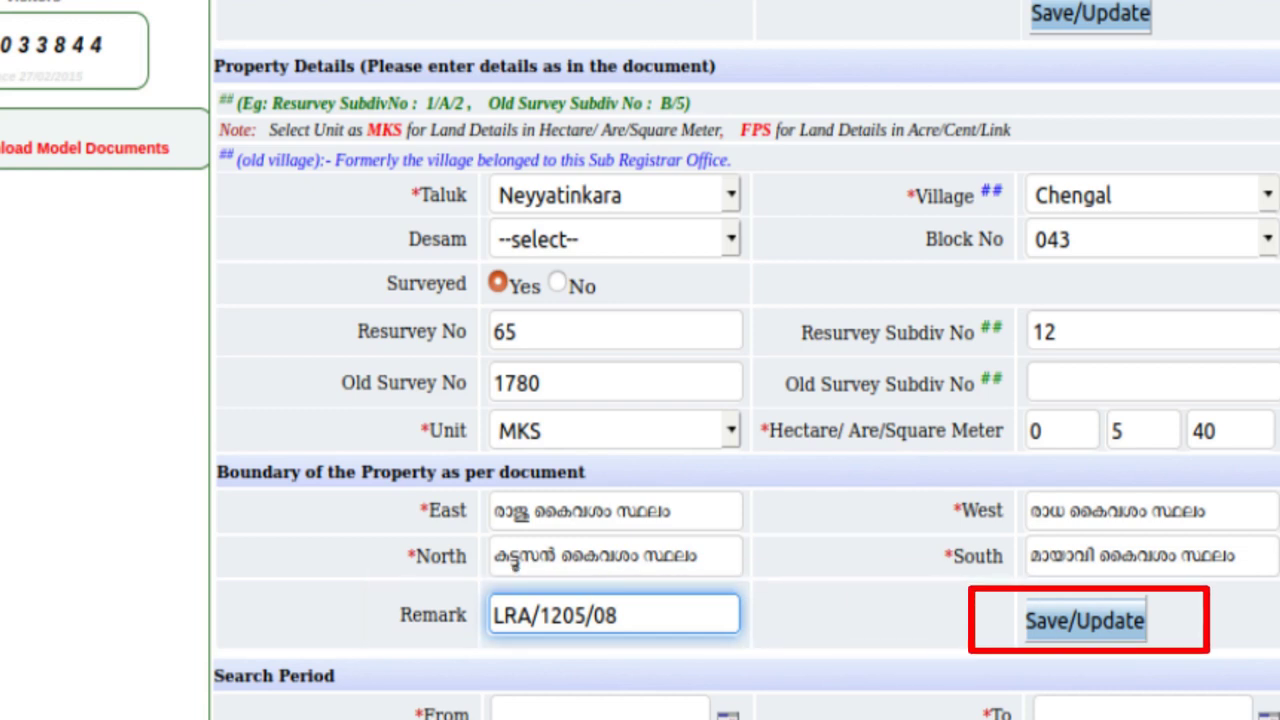
{"action": "key", "text": "Return"}
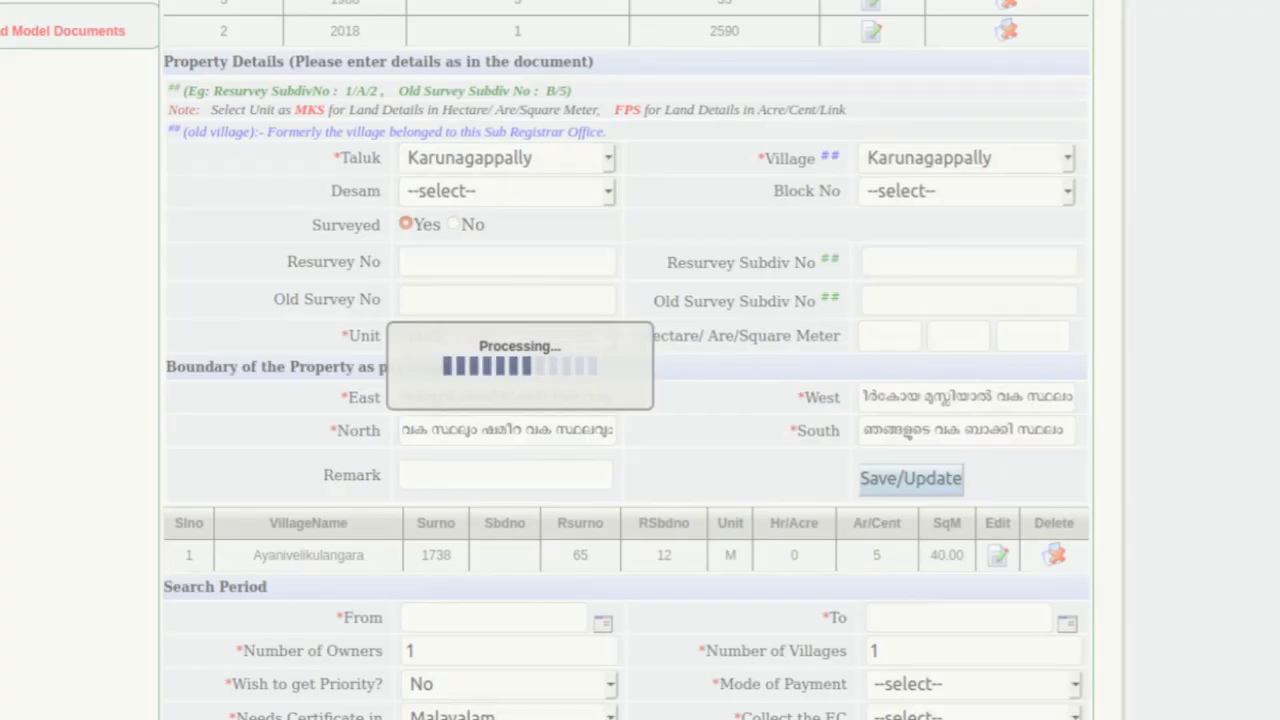
Step: Add an Ayanivelikulangara property row with old survey number 1740
{"action": "left_click", "coordinate": [965, 157]}
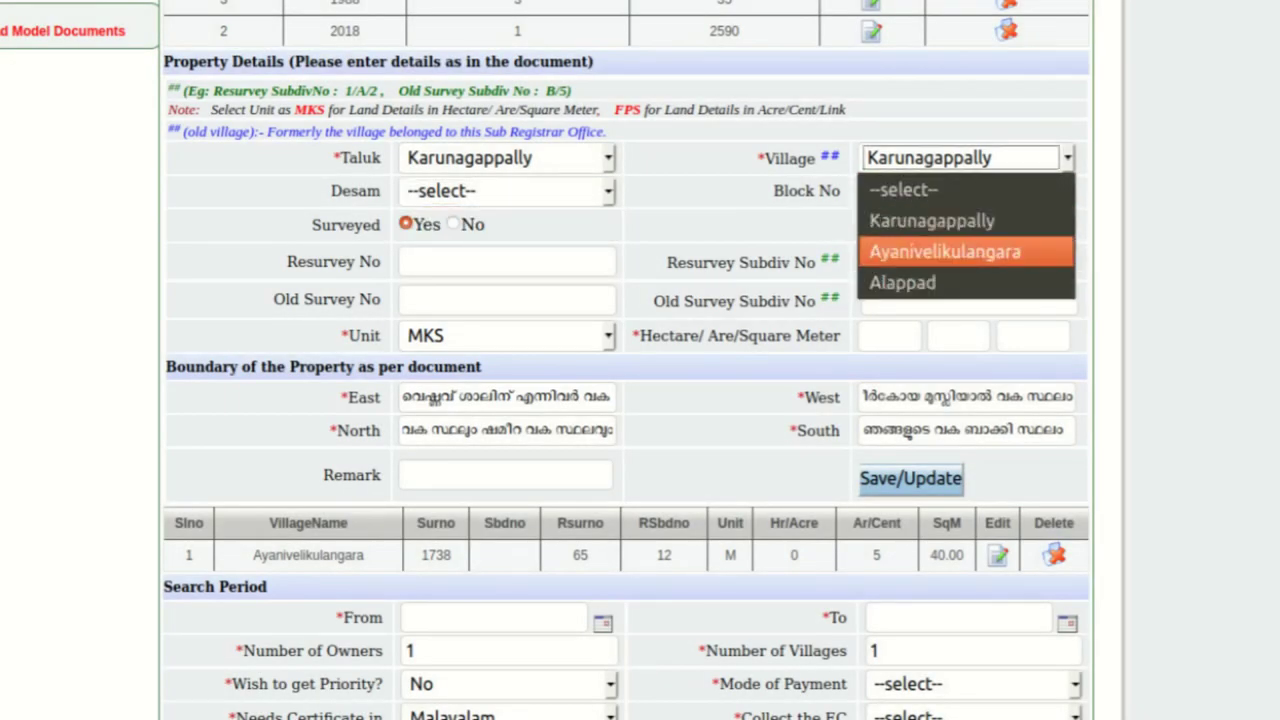
{"action": "left_click", "coordinate": [943, 251]}
{"action": "left_click", "coordinate": [507, 299]}
{"action": "type", "text": "1740"}
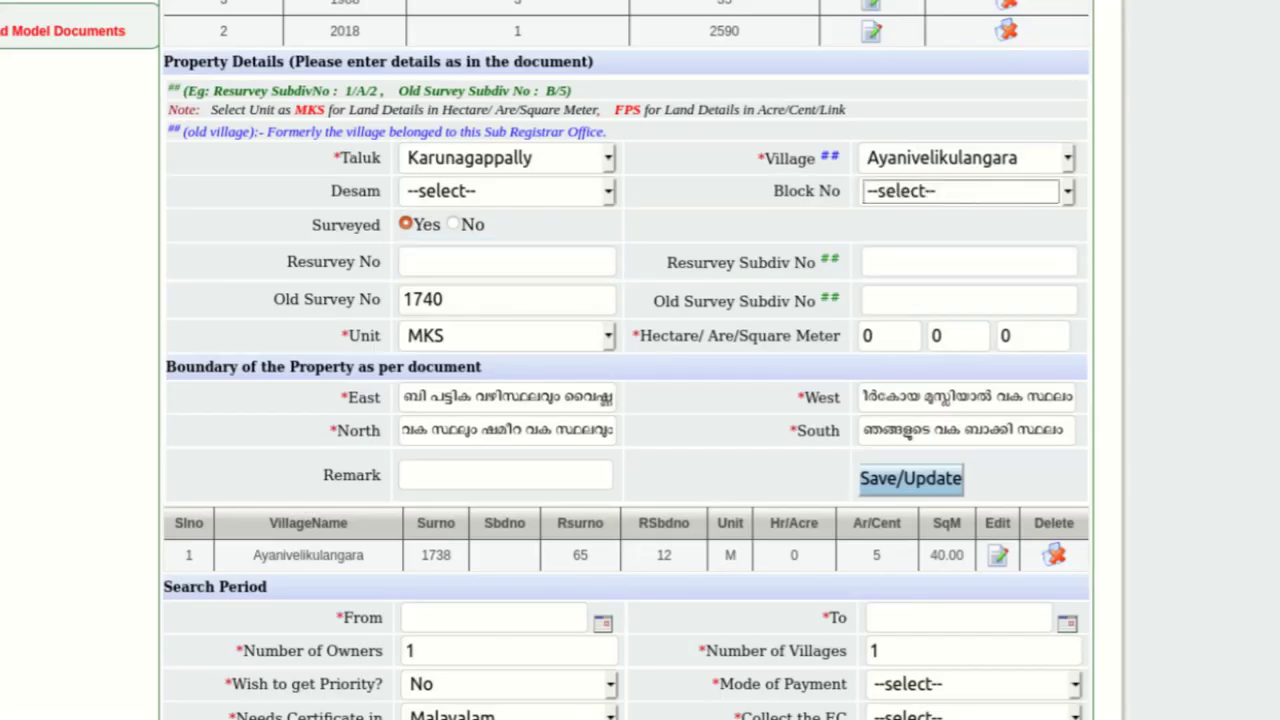
{"action": "left_click", "coordinate": [910, 478]}
Step: Add Ayanivelikulangara rows for old survey numbers 1742 and 1744
{"action": "left_click", "coordinate": [965, 157]}
{"action": "left_click", "coordinate": [943, 251]}
{"action": "left_click", "coordinate": [507, 299]}
{"action": "left_click", "coordinate": [910, 478]}
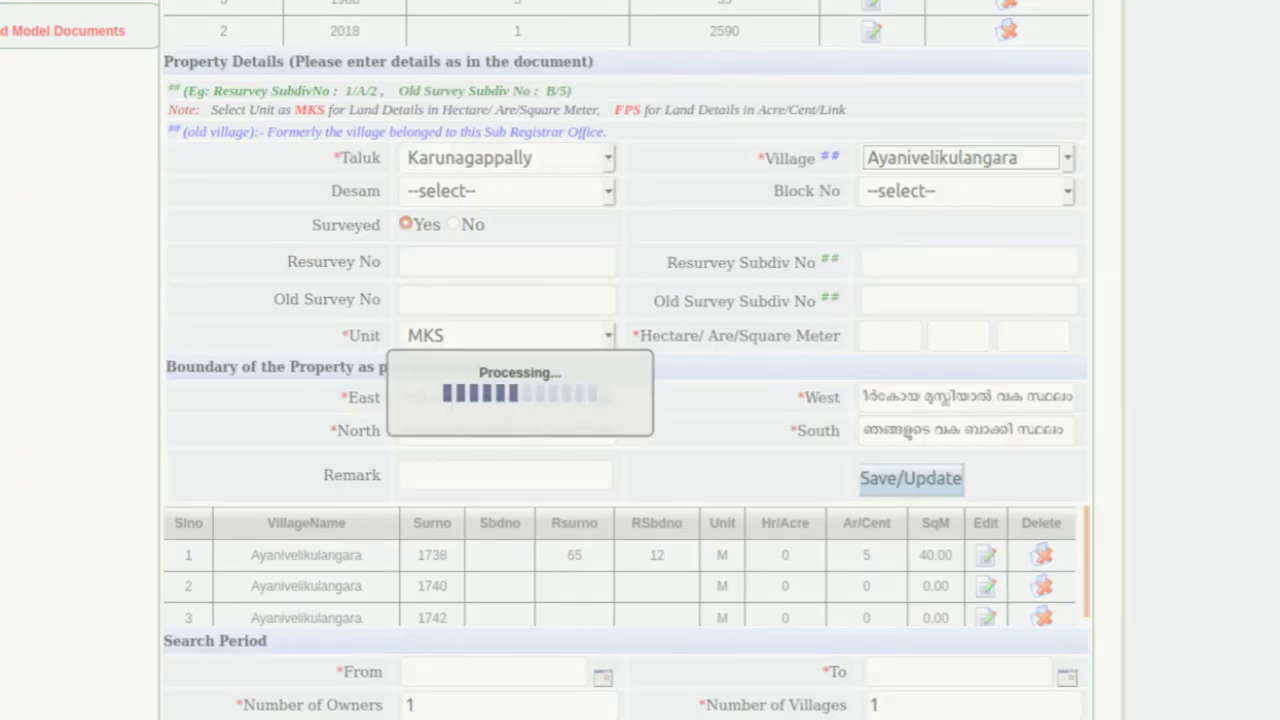
{"action": "left_click", "coordinate": [507, 299]}
{"action": "type", "text": "1744"}
{"action": "key", "text": "Tab"}
{"action": "left_click", "coordinate": [910, 478]}
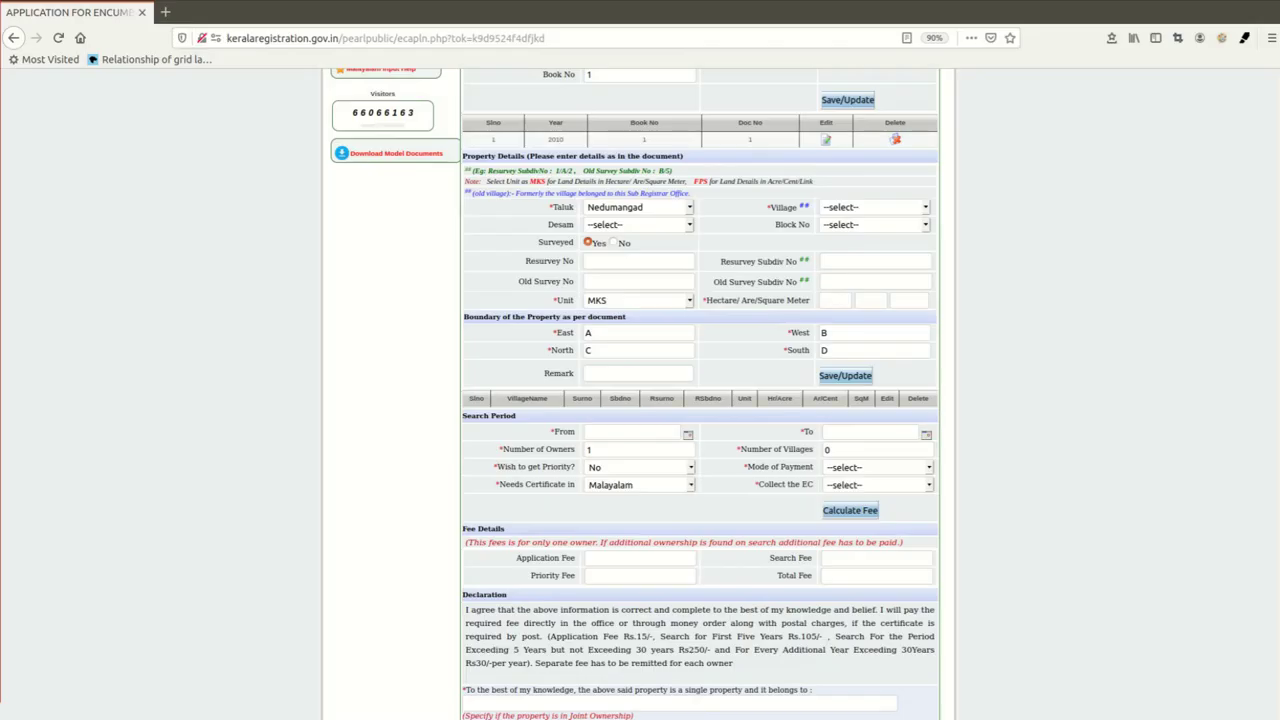
Step: Select taluk Nedumangad and village Aryanad, enter old survey number 1738, and save the row
{"action": "left_click", "coordinate": [643, 206]}
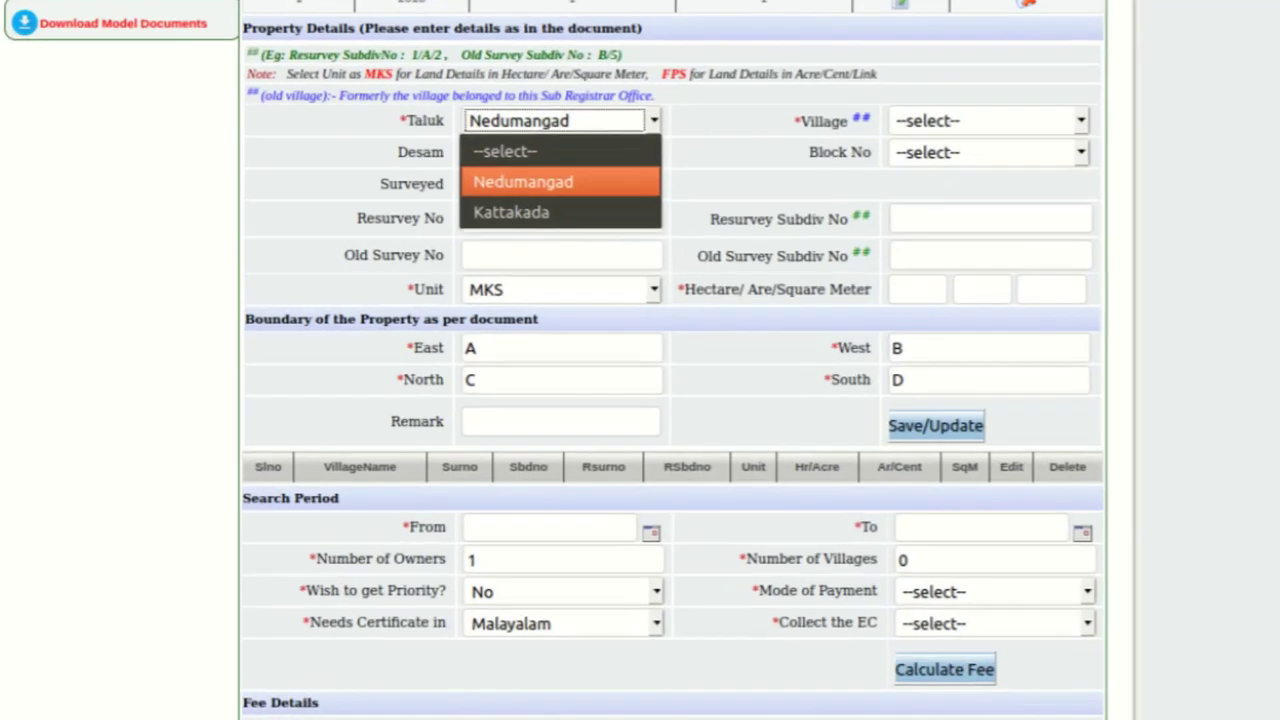
{"action": "left_click", "coordinate": [523, 181]}
{"action": "left_click", "coordinate": [985, 120]}
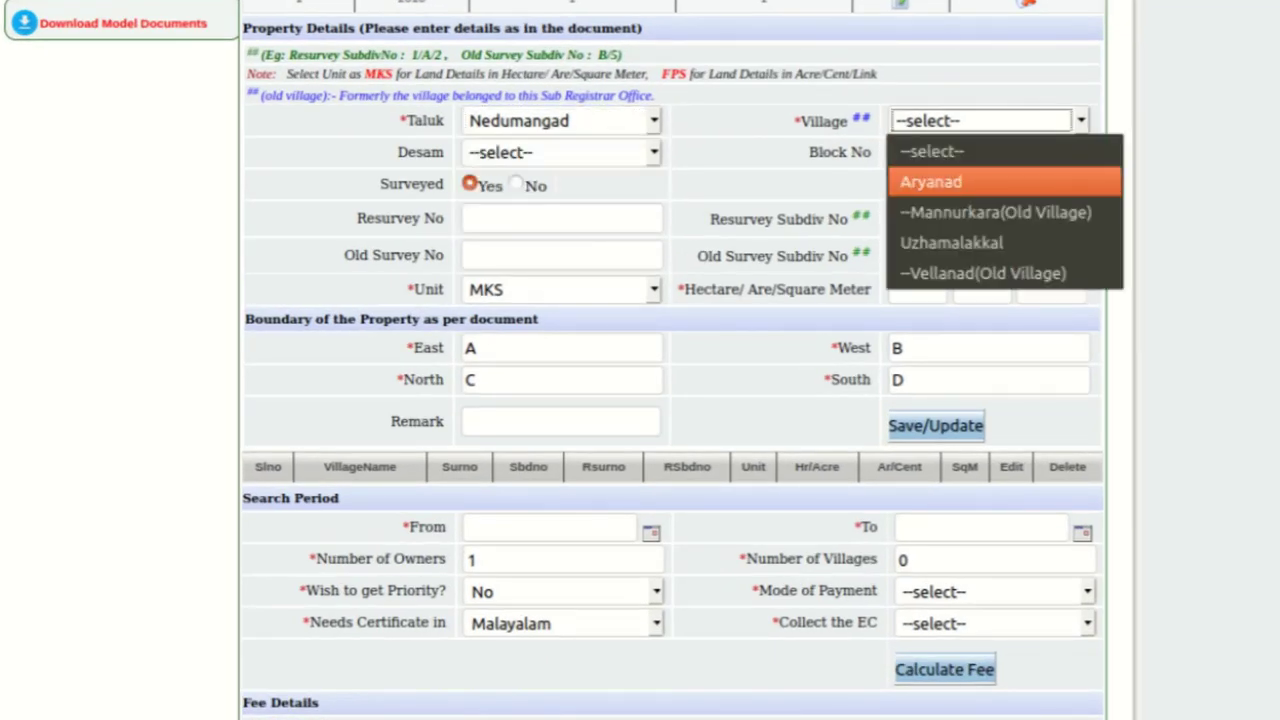
{"action": "left_click", "coordinate": [951, 177]}
{"action": "left_click", "coordinate": [560, 152]}
{"action": "left_click", "coordinate": [560, 183]}
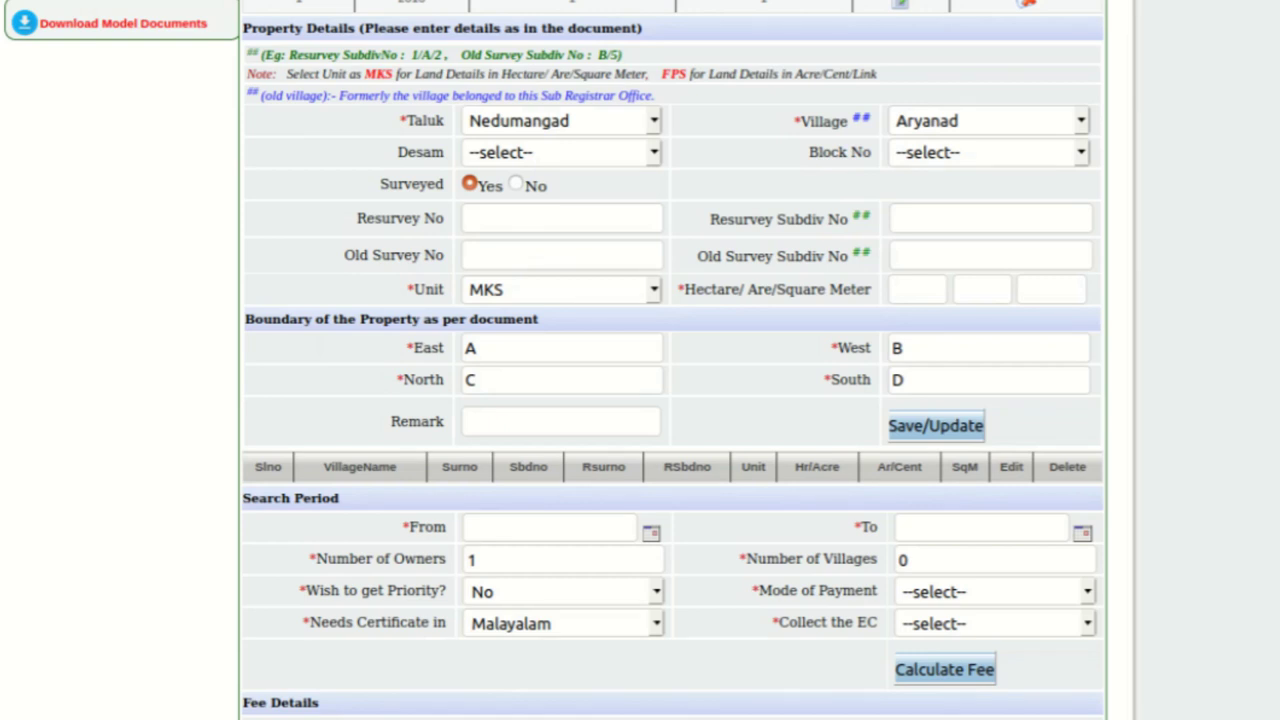
{"action": "left_click", "coordinate": [561, 255]}
{"action": "type", "text": "1738"}
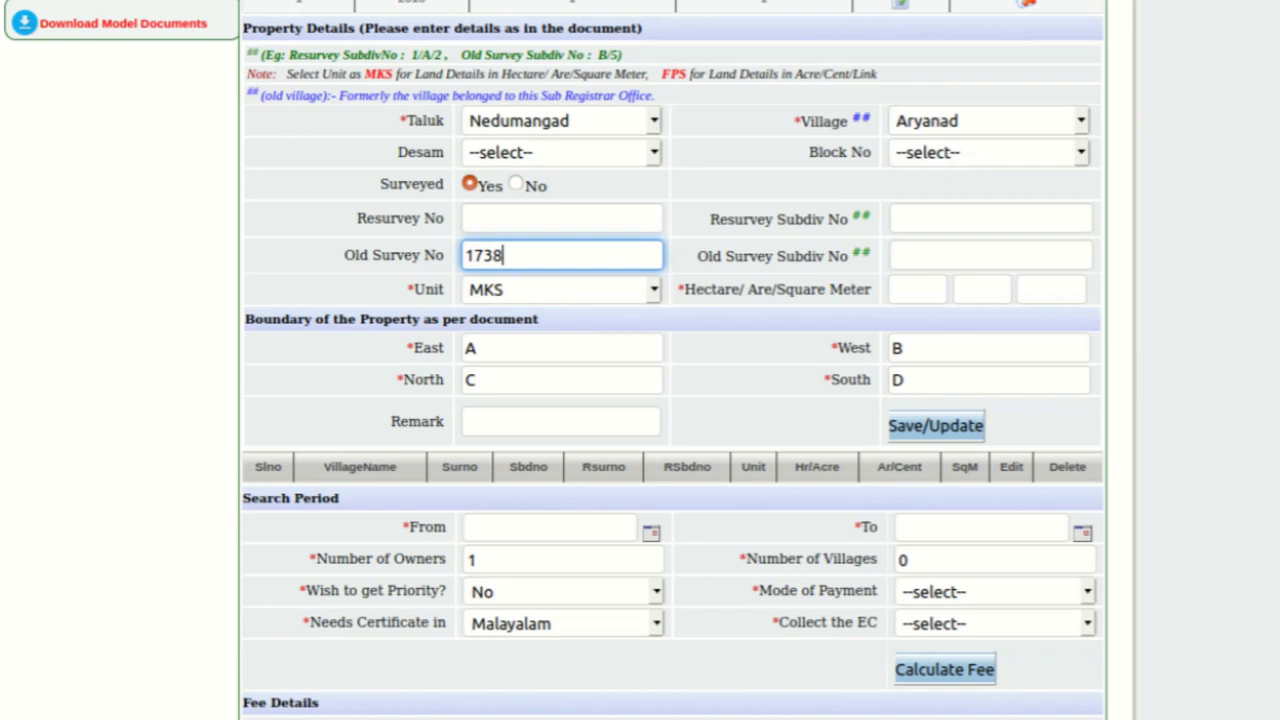
{"action": "key", "text": "Tab"}
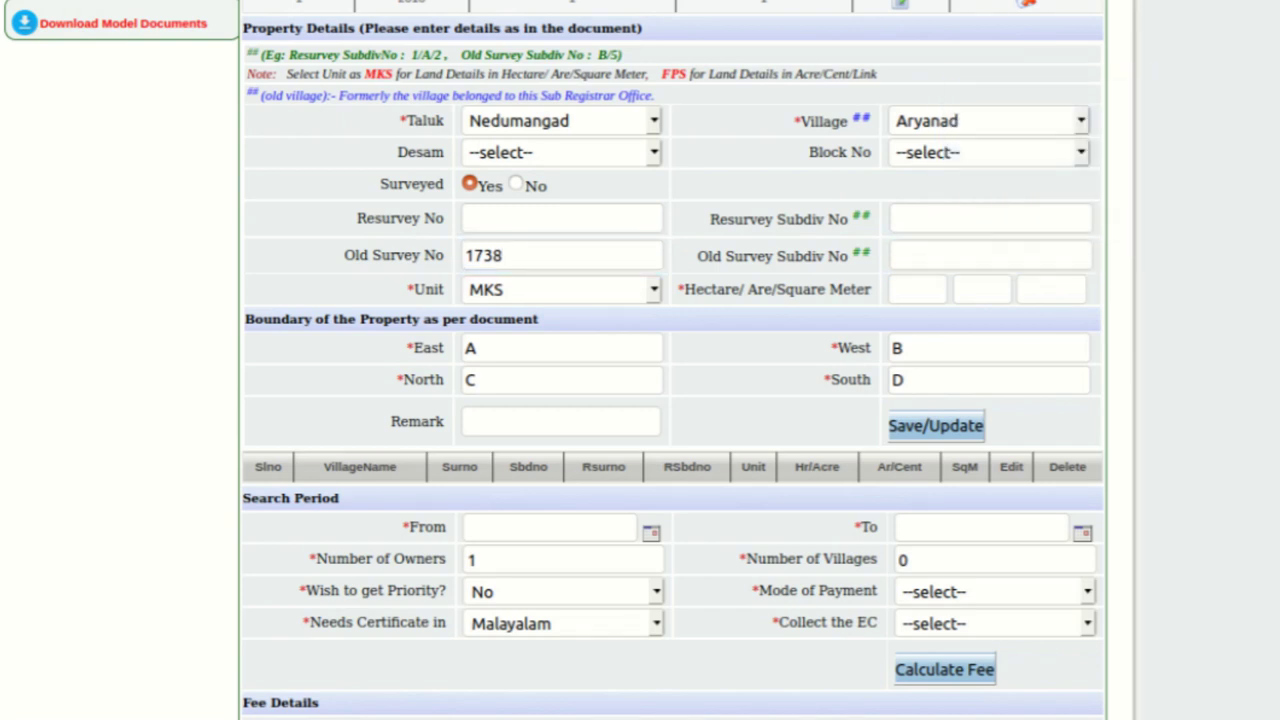
{"action": "left_click", "coordinate": [935, 425]}
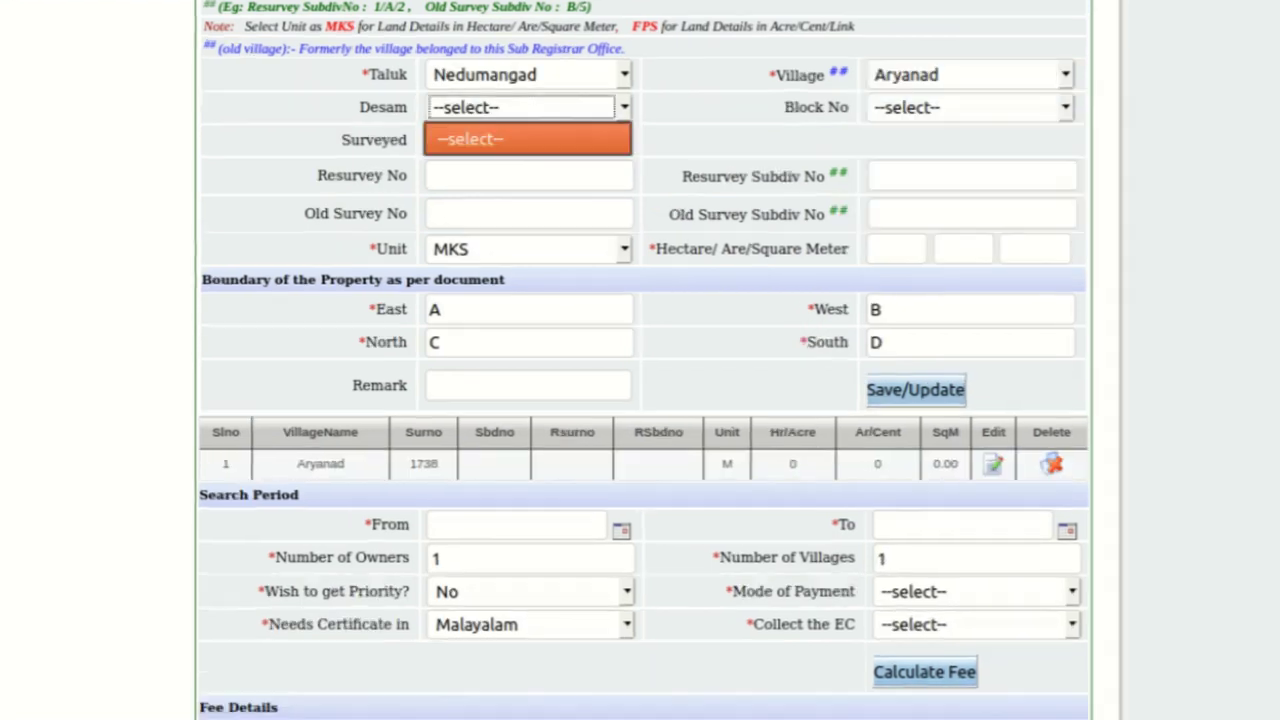
Step: Re-enter old survey number 1738 and save another Aryanad row
{"action": "left_click", "coordinate": [561, 255]}
{"action": "type", "text": "1738"}
{"action": "key", "text": "Tab"}
{"action": "left_click", "coordinate": [935, 425]}
Step: Save an Aryanad row for old survey number 1740, clearing the missing-village and required-field warnings
{"action": "left_click", "coordinate": [528, 213]}
{"action": "type", "text": "1740"}
{"action": "left_click", "coordinate": [970, 74]}
{"action": "key", "text": "Return"}
{"action": "left_click", "coordinate": [970, 74]}
{"action": "left_click", "coordinate": [986, 134]}
{"action": "key", "text": "Return"}
{"action": "type", "text": "1740"}
{"action": "left_click", "coordinate": [915, 390]}
Step: Add an Aryanad property row for old survey number 1741
{"action": "left_click", "coordinate": [965, 74]}
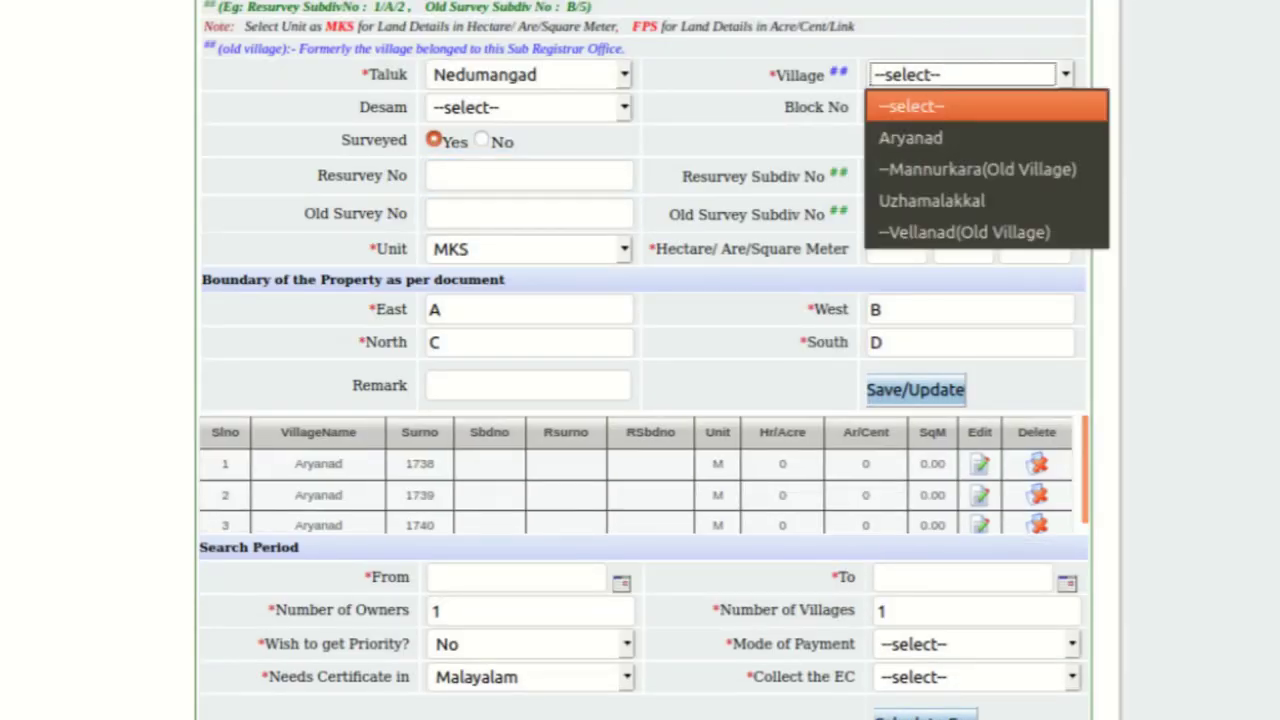
{"action": "left_click", "coordinate": [910, 138]}
{"action": "left_click", "coordinate": [528, 213]}
{"action": "type", "text": "1741"}
{"action": "left_click", "coordinate": [915, 390]}
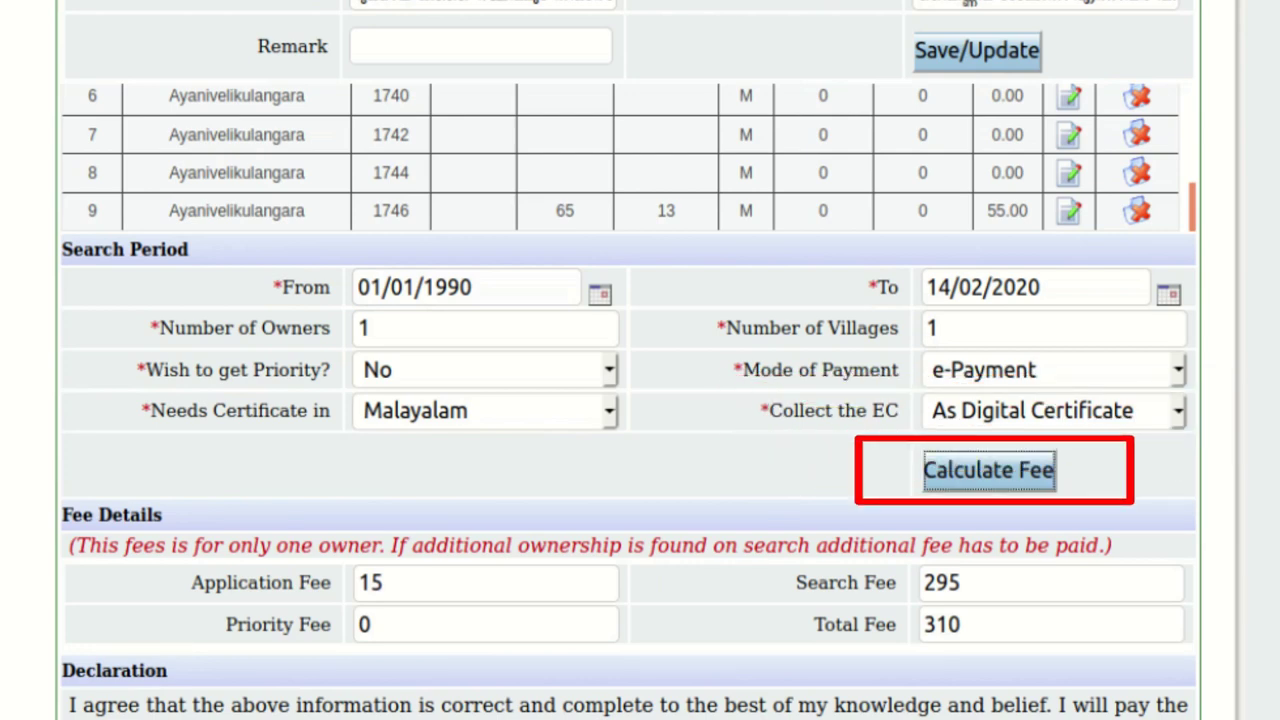
Step: Scroll down the EC form past the search period and the 310 total fee
{"action": "scroll", "coordinate": [628, 400], "scroll_direction": "down", "scroll_amount": 3}
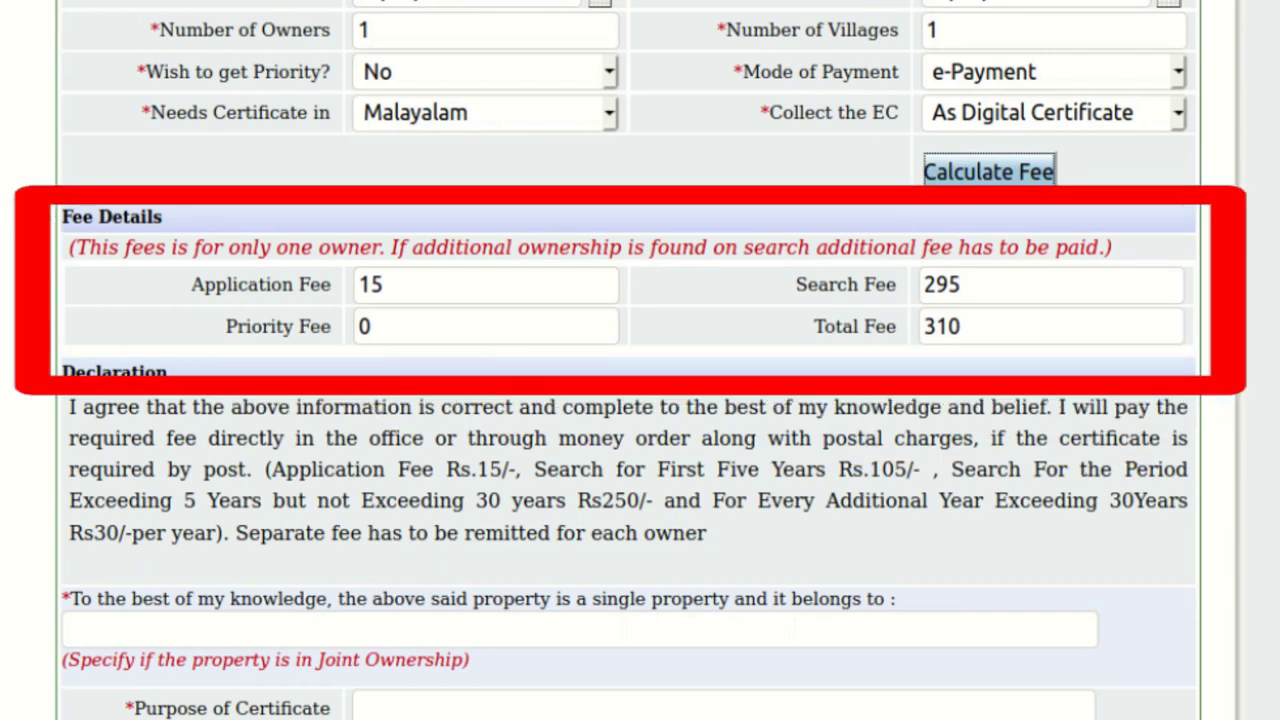
Step: Scroll through the owners, purpose, declaration and captcha fields down to Proceed to Pay
{"action": "scroll", "coordinate": [628, 400], "scroll_direction": "down", "scroll_amount": 2}
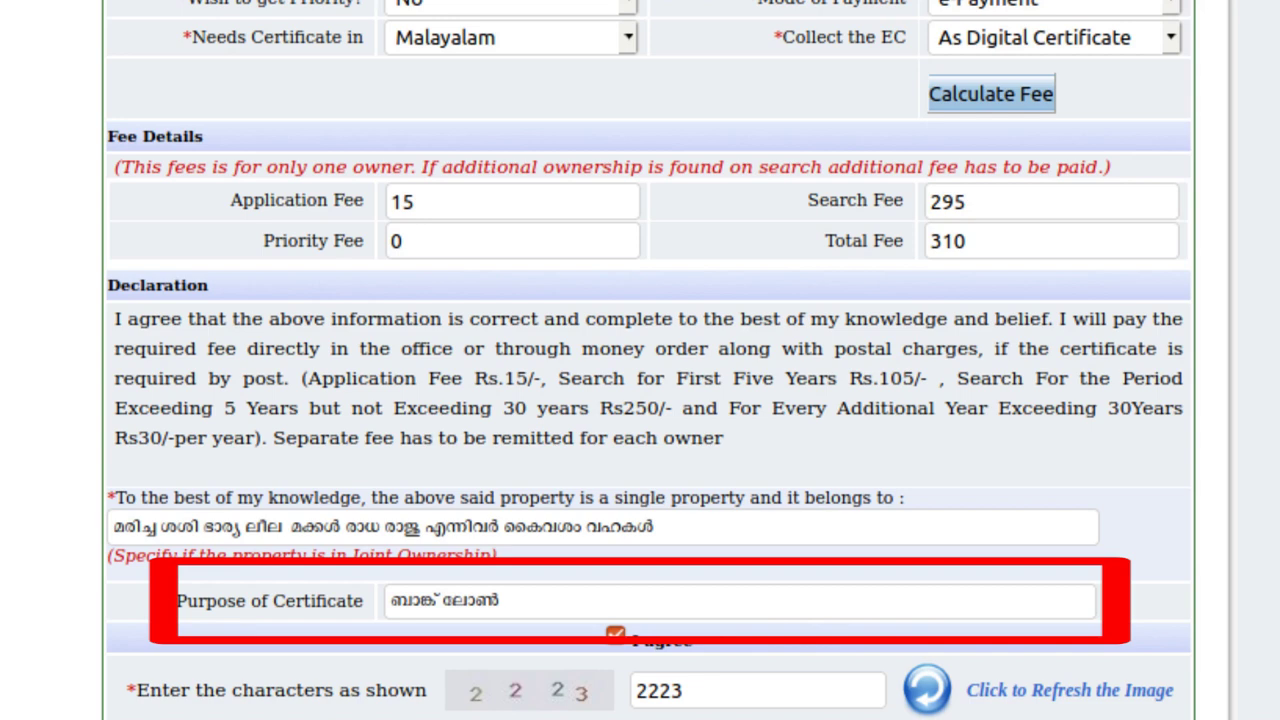
{"action": "scroll", "coordinate": [640, 400], "scroll_direction": "down", "scroll_amount": 3}
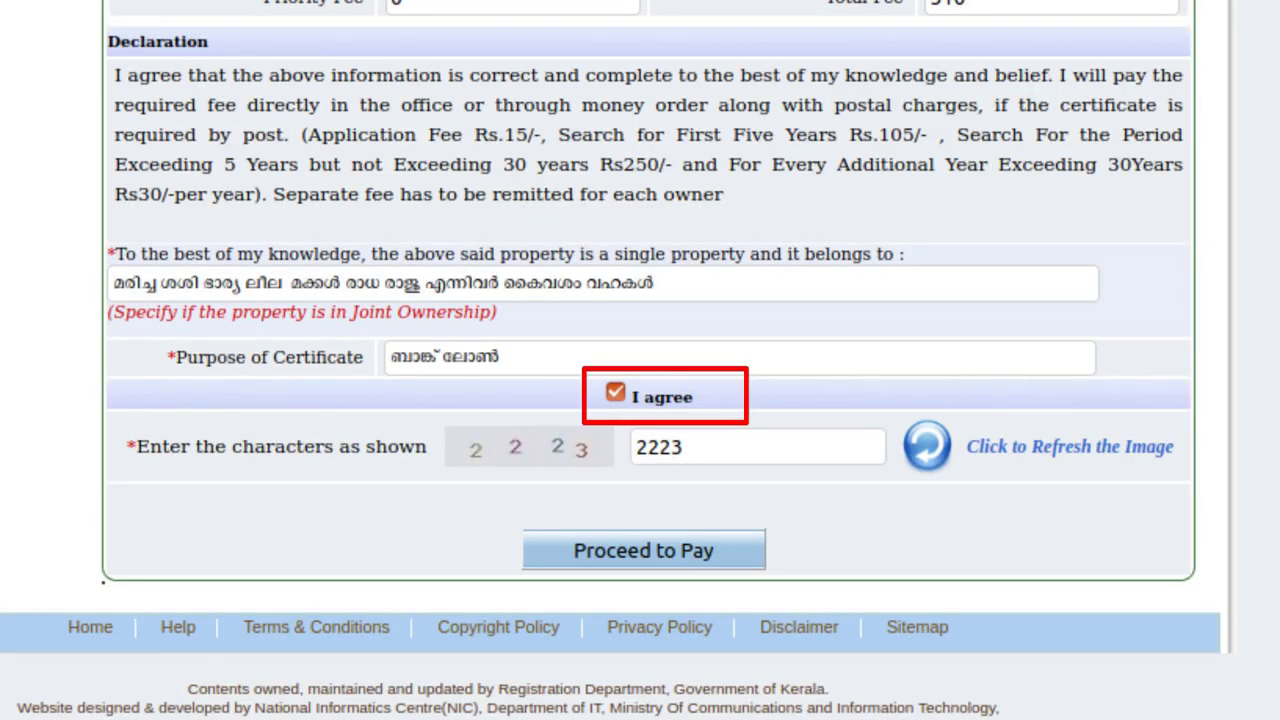